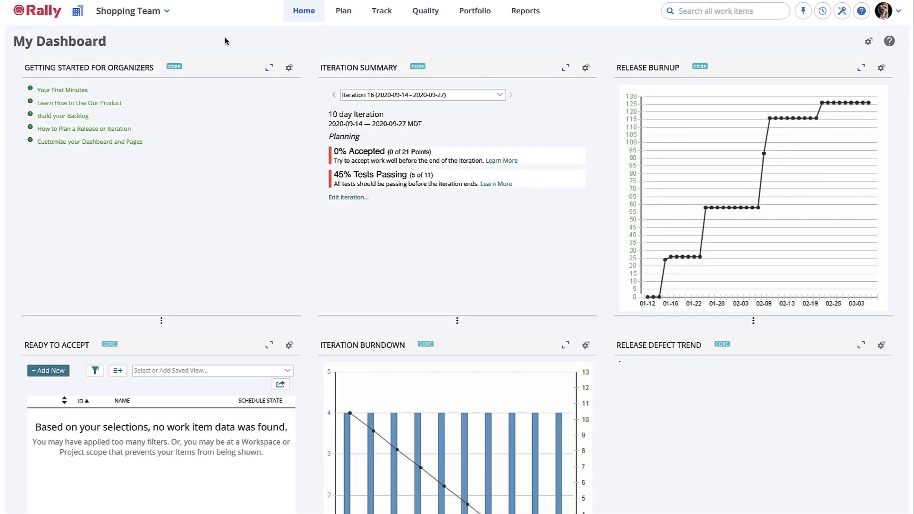
- Open the workspace list from the dashboard header
{"action": "left_click", "coordinate": [80, 13]}
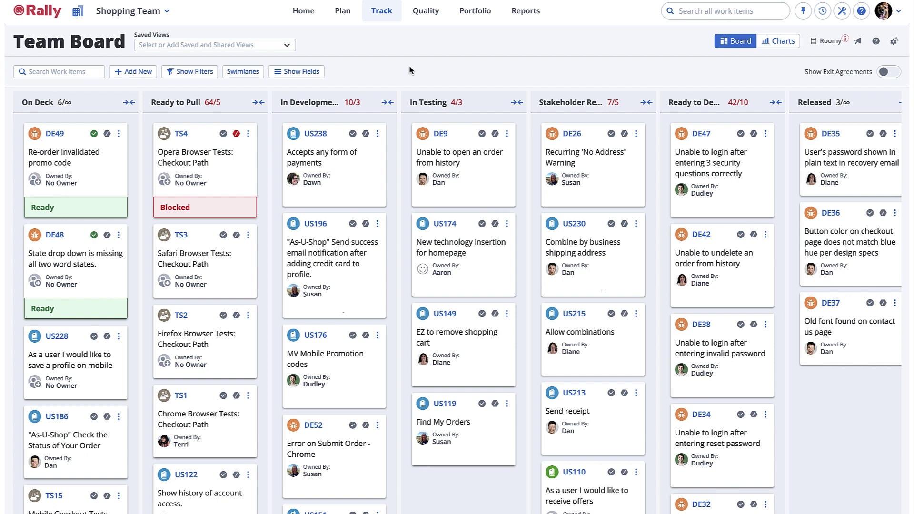
- Open story US176's details as a full page and start adding tags
{"action": "left_click", "coordinate": [317, 336]}
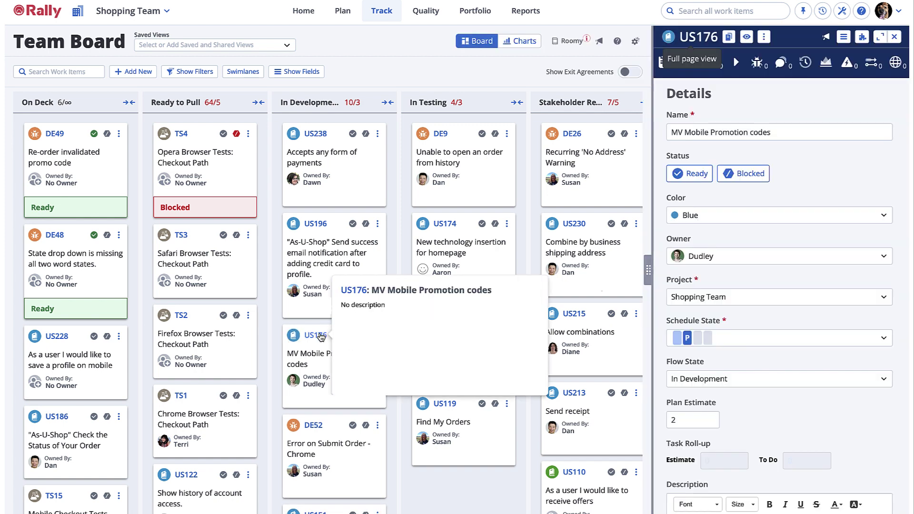
{"action": "left_click", "coordinate": [880, 37]}
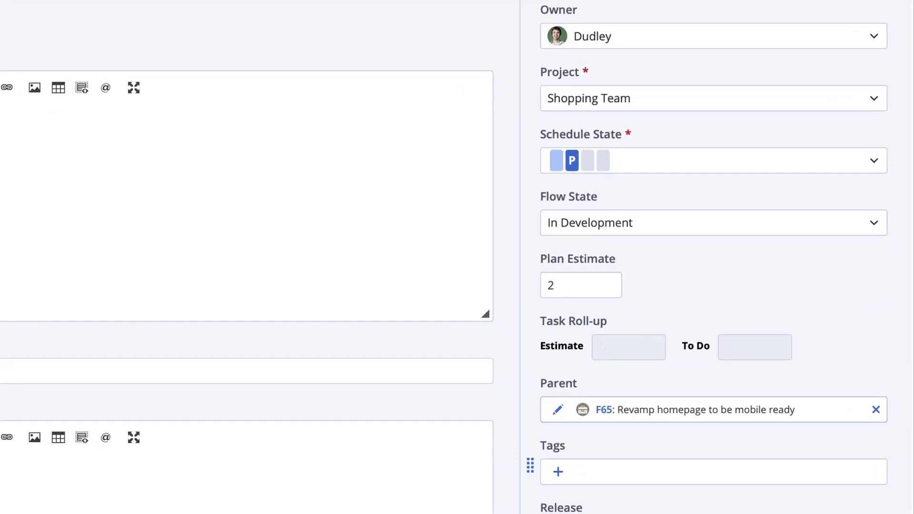
{"action": "left_click", "coordinate": [516, 484]}
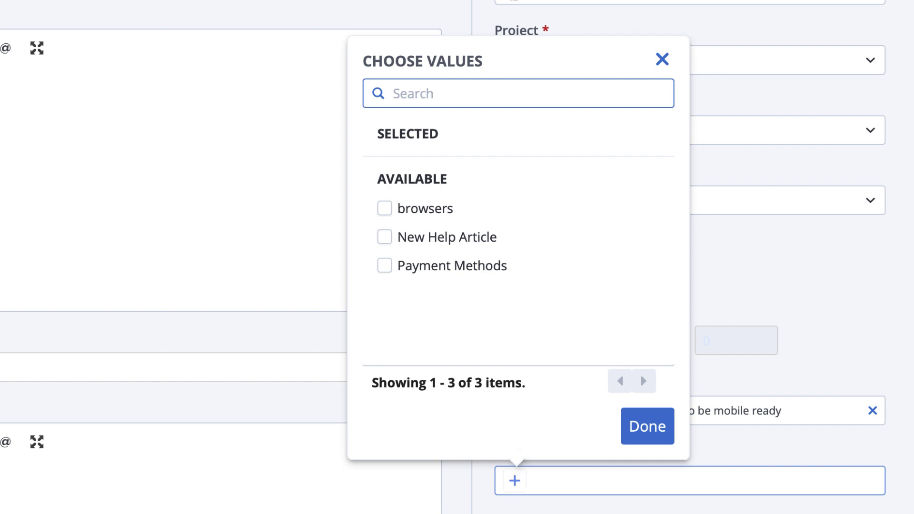
{"action": "type", "text": "Mobile"}
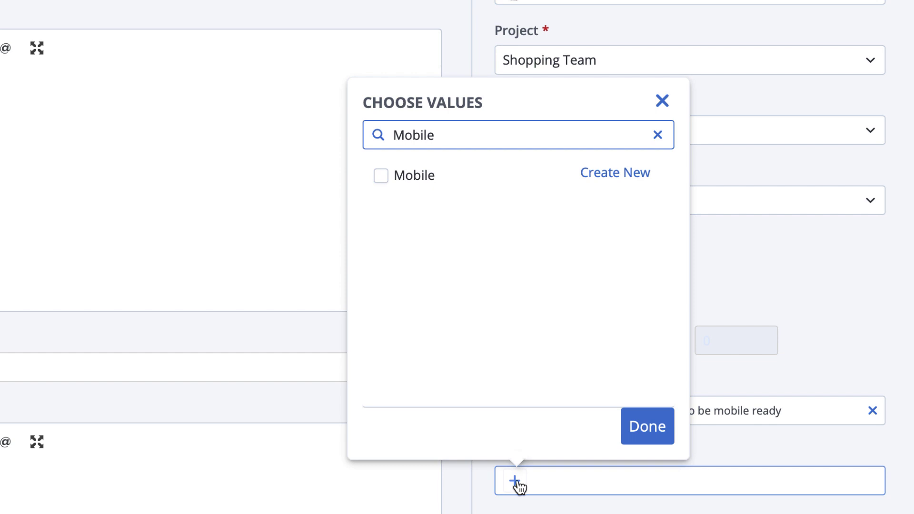
- Create and apply a new Mobile tag to US176, then save the story
{"action": "left_click", "coordinate": [619, 179]}
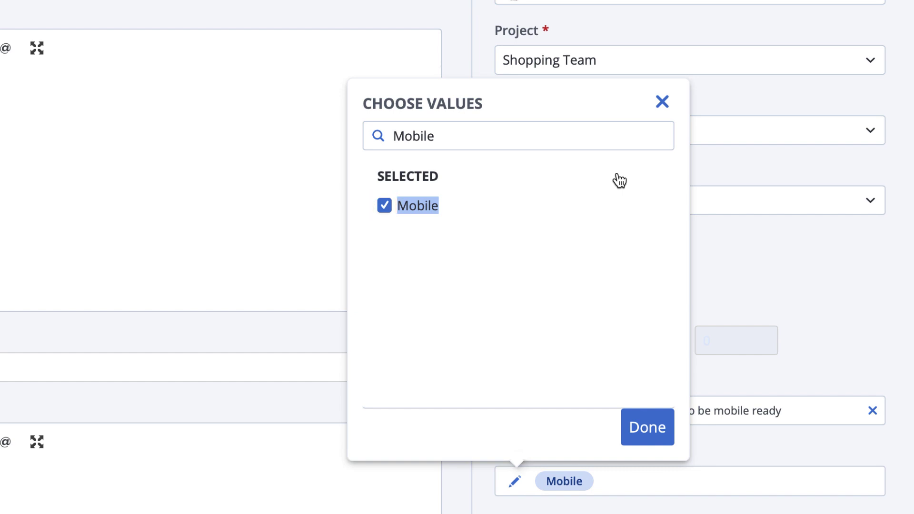
{"action": "left_click", "coordinate": [647, 429]}
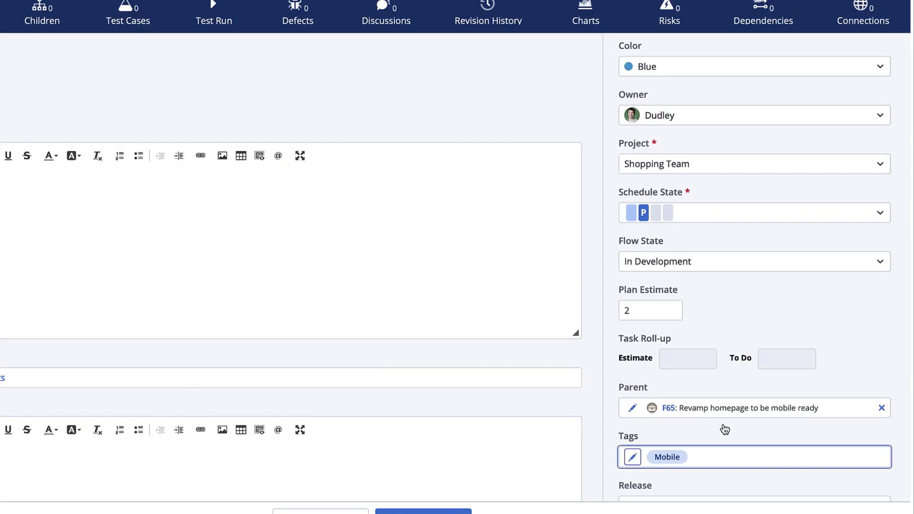
{"action": "left_click", "coordinate": [501, 505]}
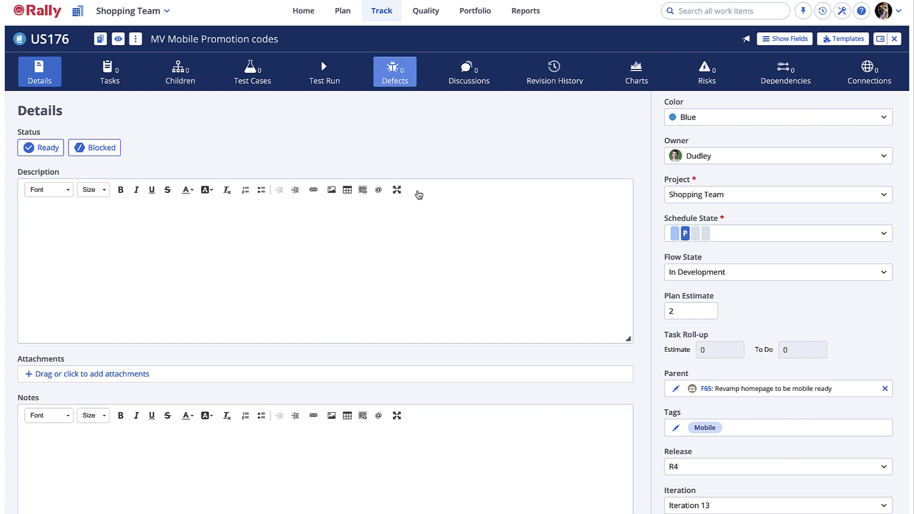
- Return to the Team Board via Track and open story US228's details
{"action": "left_click", "coordinate": [389, 20]}
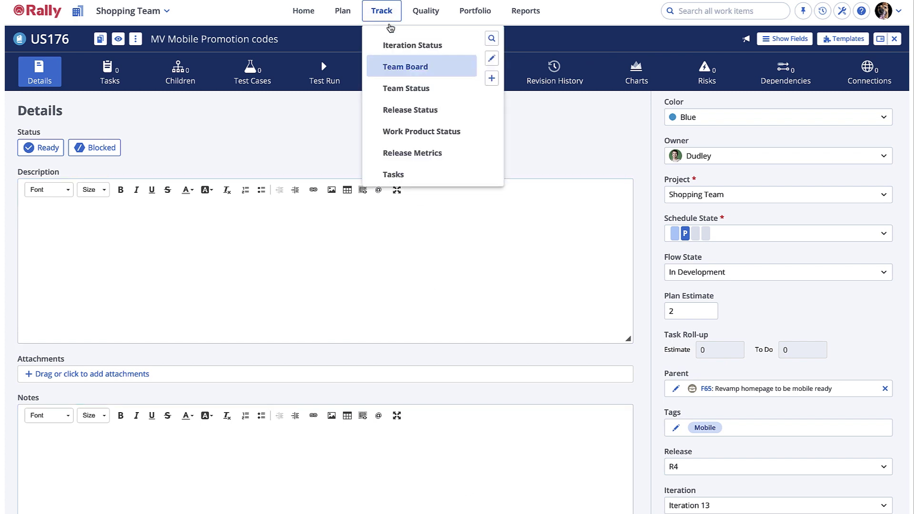
{"action": "left_click", "coordinate": [404, 68]}
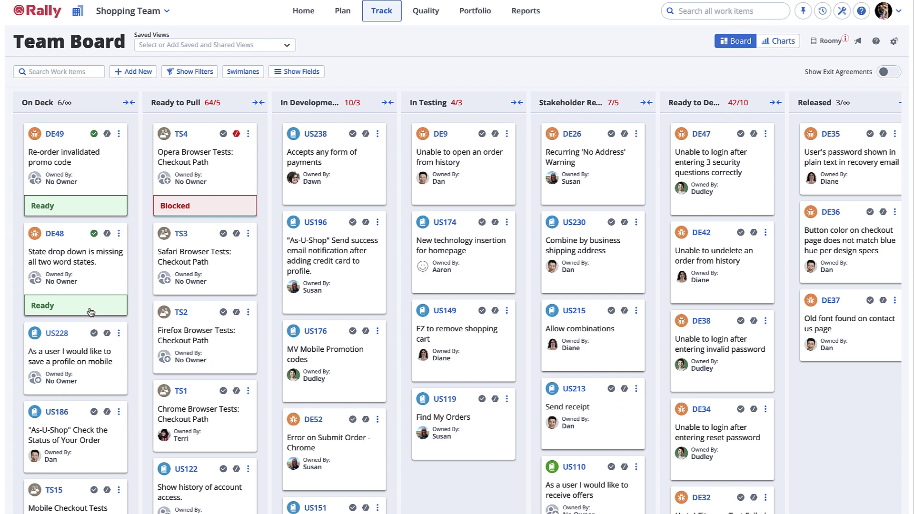
{"action": "left_click", "coordinate": [58, 336]}
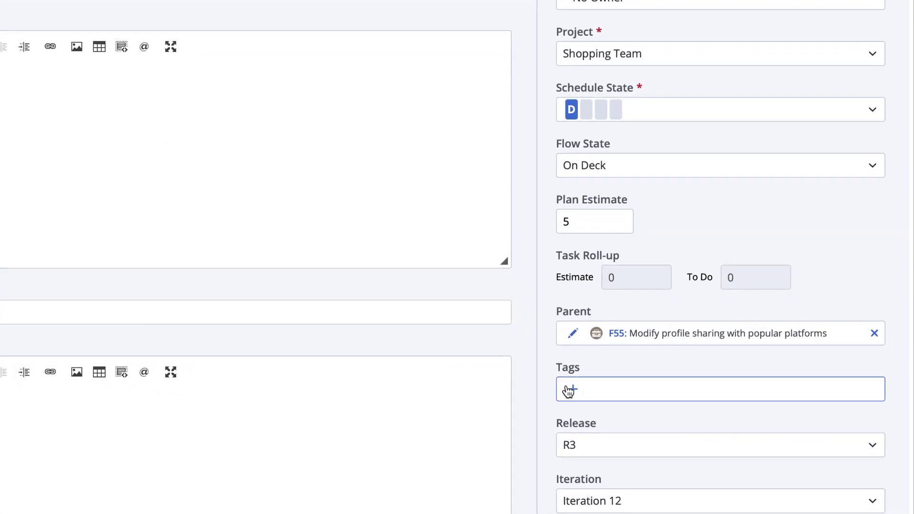
- Tag US228 with Mobile and save the story
{"action": "left_click", "coordinate": [572, 390]}
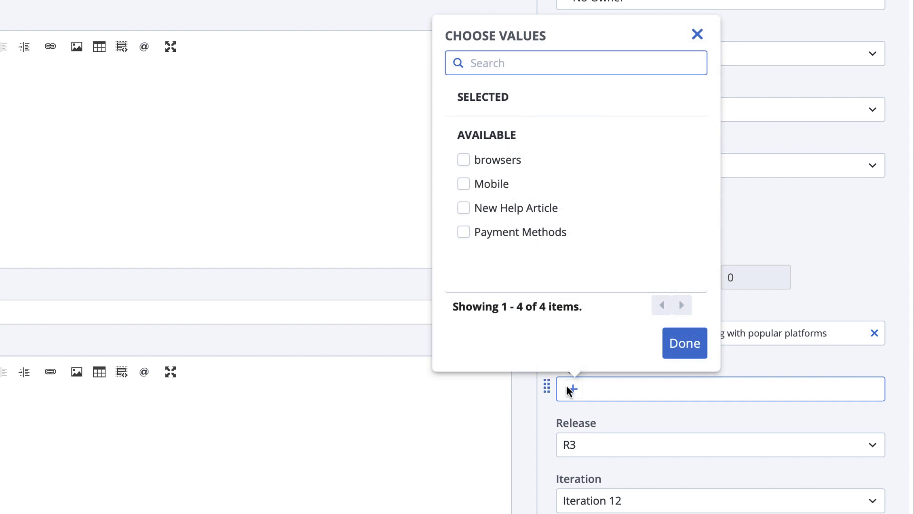
{"action": "left_click", "coordinate": [465, 186]}
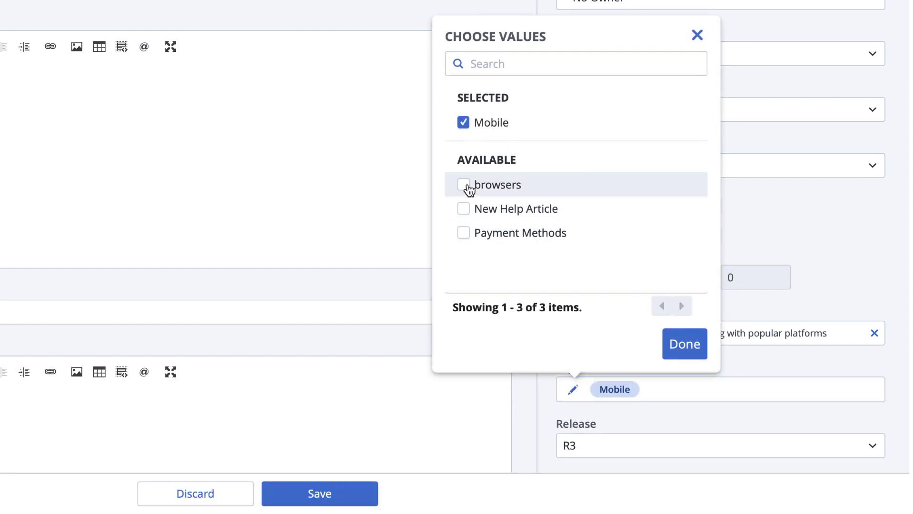
{"action": "left_click", "coordinate": [683, 345]}
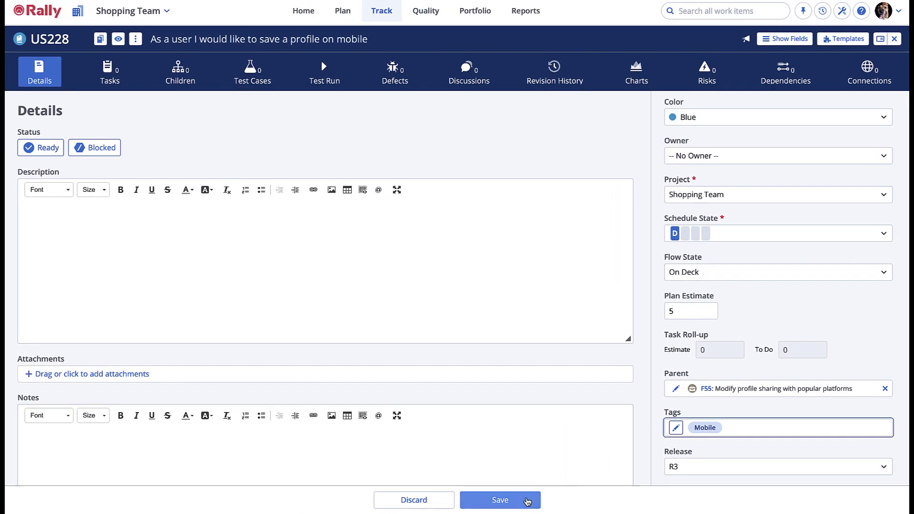
{"action": "left_click", "coordinate": [527, 500]}
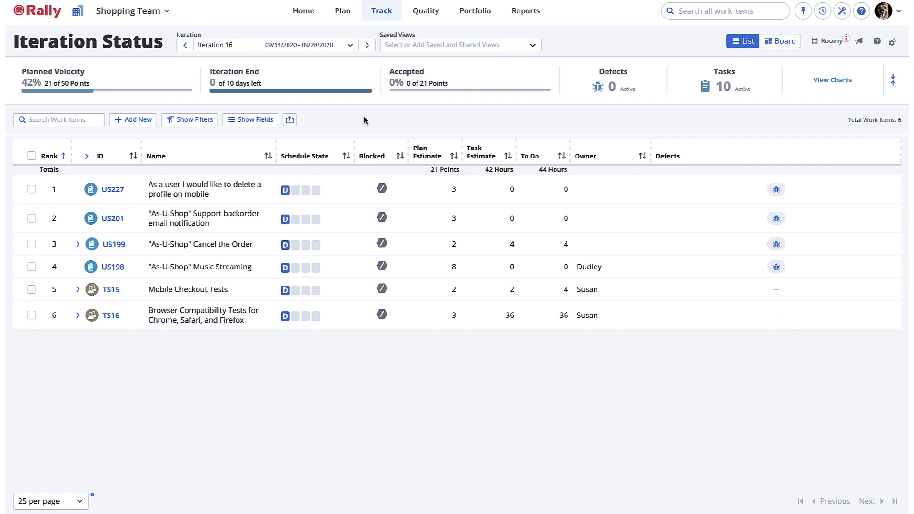
- Select US227 and TS15 in the Iteration Status list for bulk editing
{"action": "left_click", "coordinate": [31, 189]}
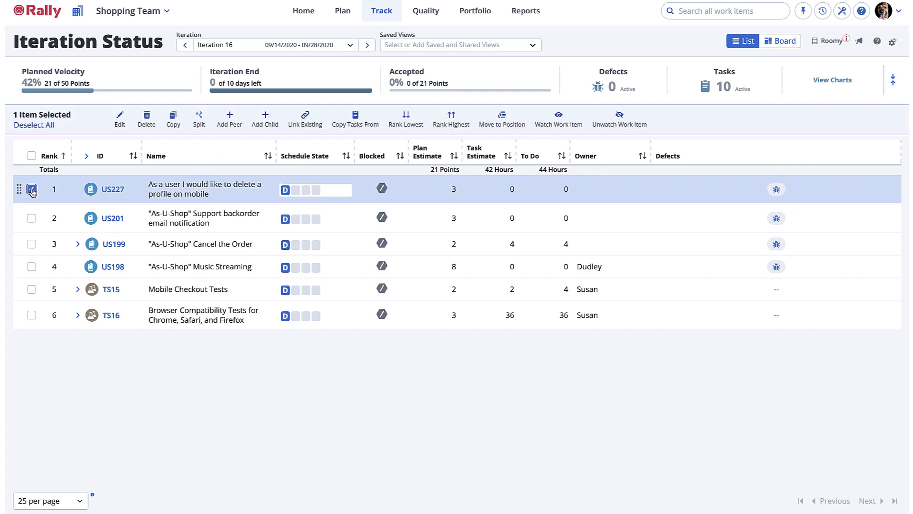
{"action": "left_click", "coordinate": [31, 289]}
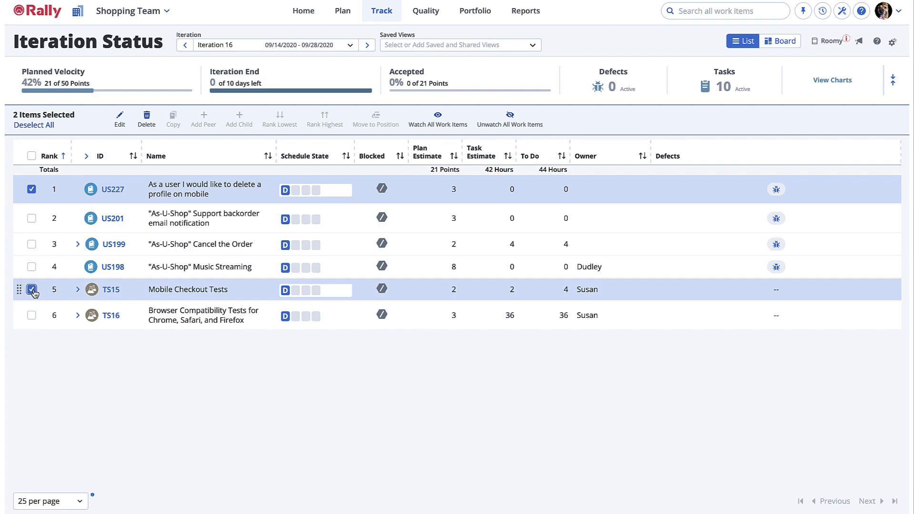
{"action": "left_click", "coordinate": [119, 120]}
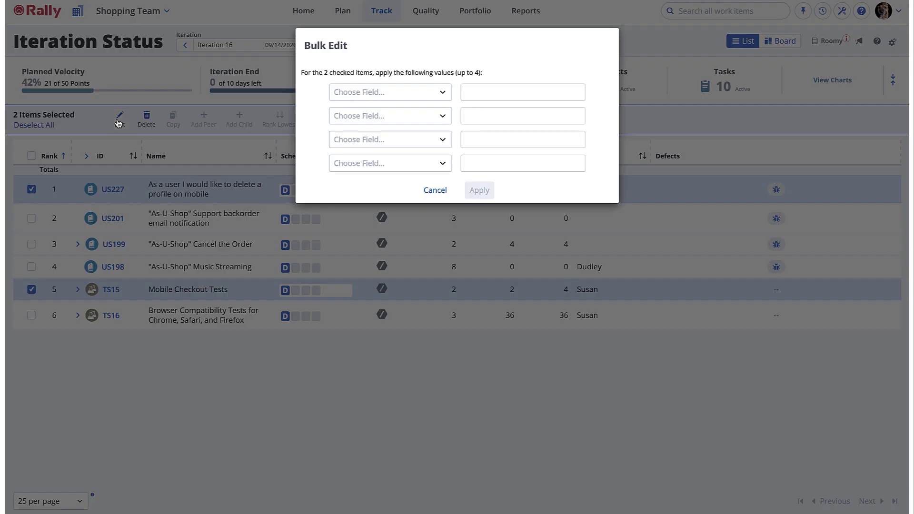
- Bulk-apply the Mobile tag to both items via the Tags field
{"action": "left_click", "coordinate": [438, 94]}
{"action": "scroll", "coordinate": [412, 236], "scroll_direction": "down", "scroll_amount": 1}
{"action": "scroll", "coordinate": [409, 236], "scroll_direction": "down", "scroll_amount": 2}
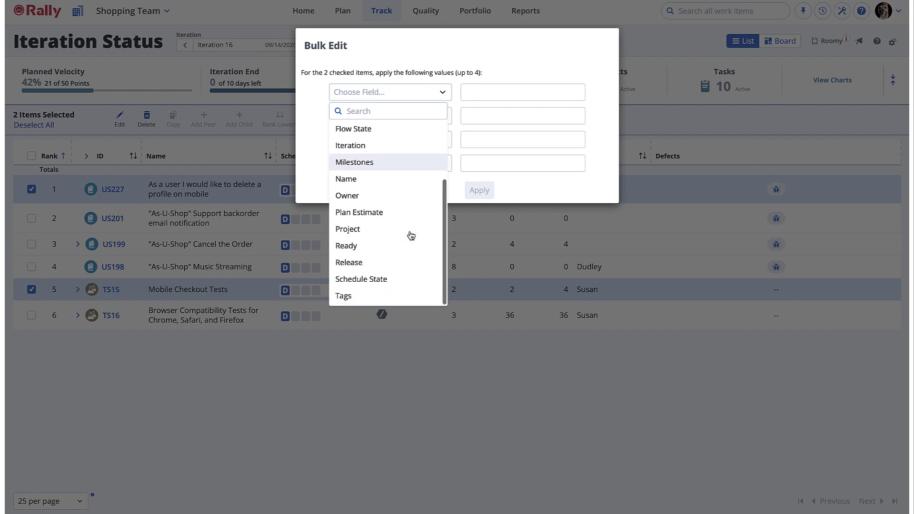
{"action": "left_click", "coordinate": [392, 297]}
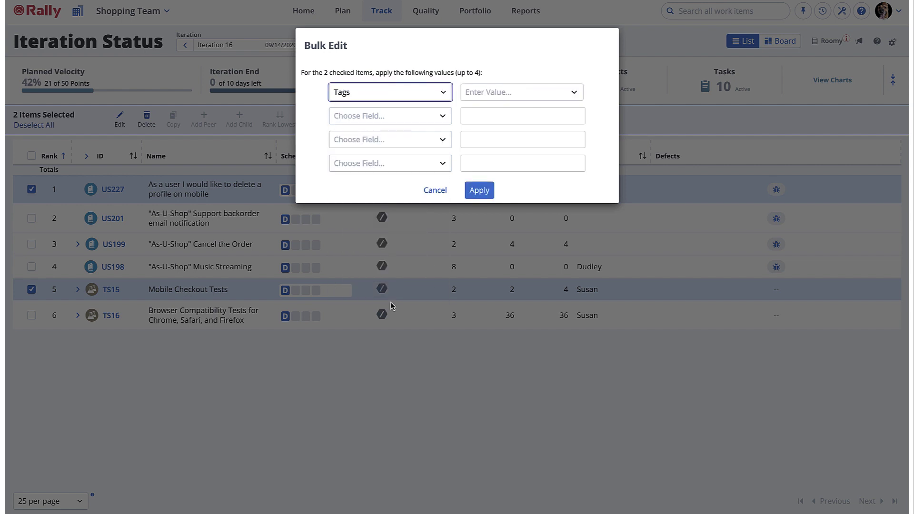
{"action": "left_click", "coordinate": [573, 91]}
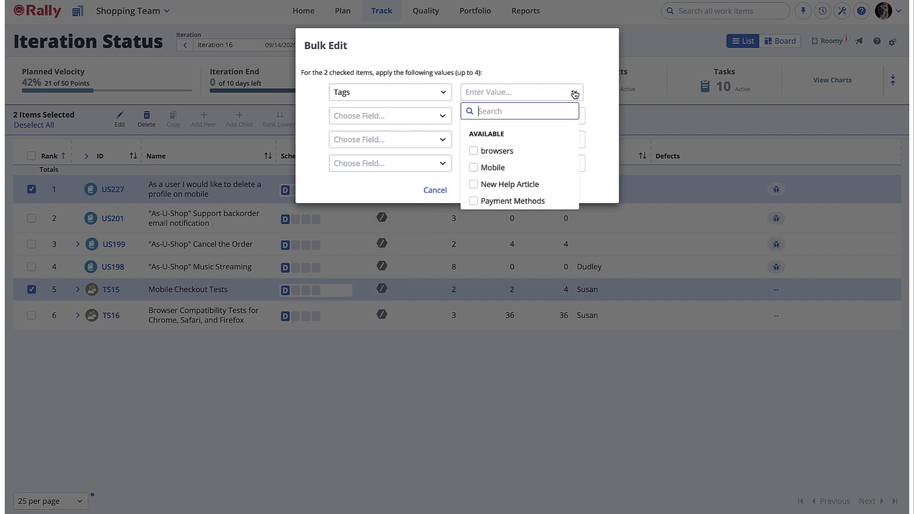
{"action": "left_click", "coordinate": [551, 169]}
{"action": "left_click", "coordinate": [600, 158]}
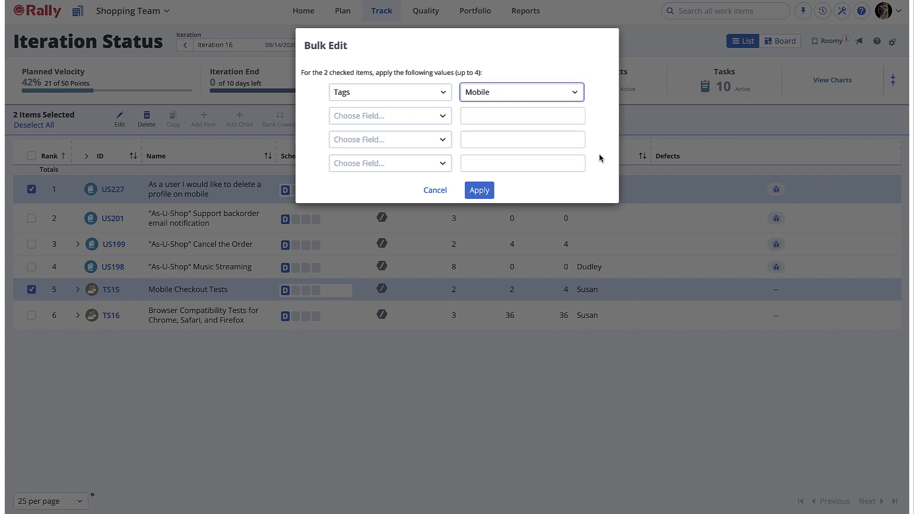
{"action": "left_click", "coordinate": [479, 190]}
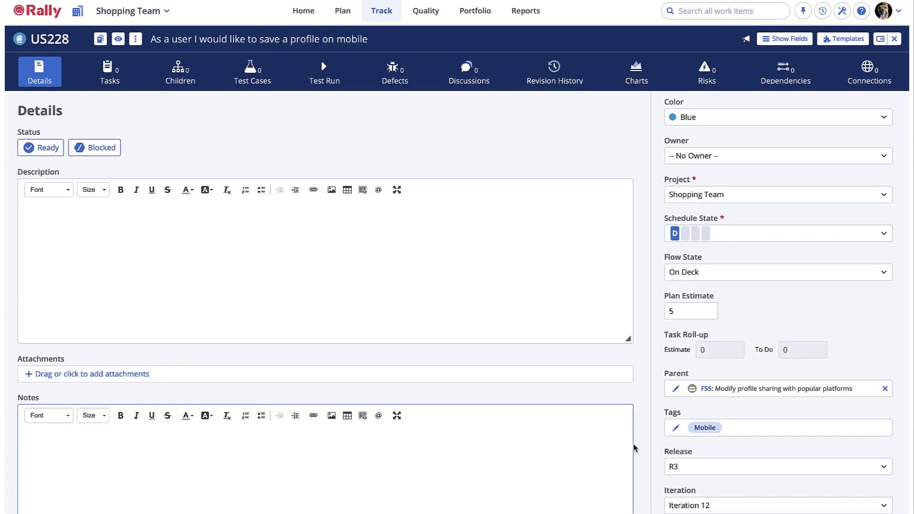
- Remove the Mobile tag from US228 and save the story
{"action": "left_click", "coordinate": [675, 430]}
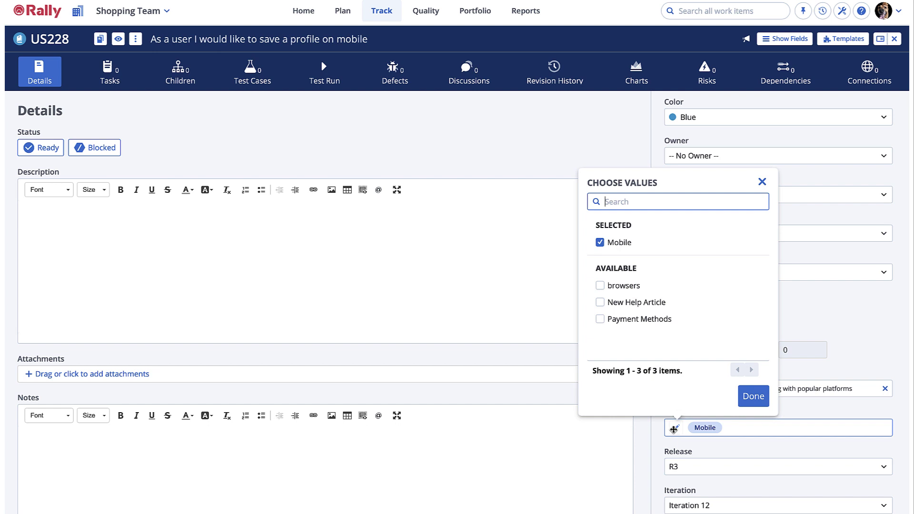
{"action": "left_click", "coordinate": [601, 242]}
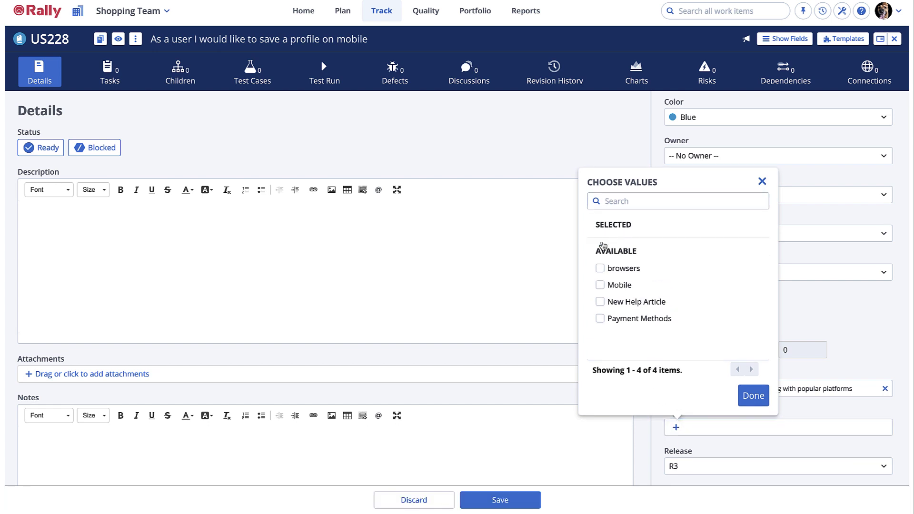
{"action": "left_click", "coordinate": [754, 396]}
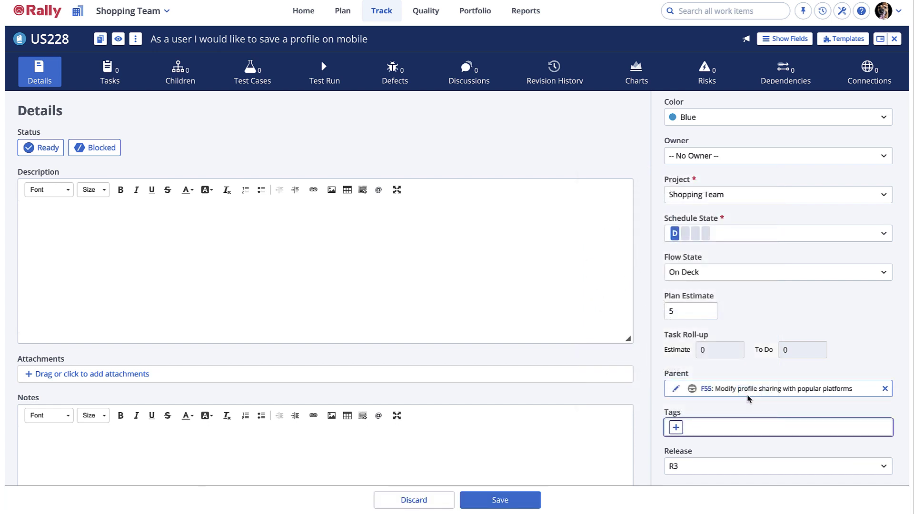
{"action": "left_click", "coordinate": [526, 499]}
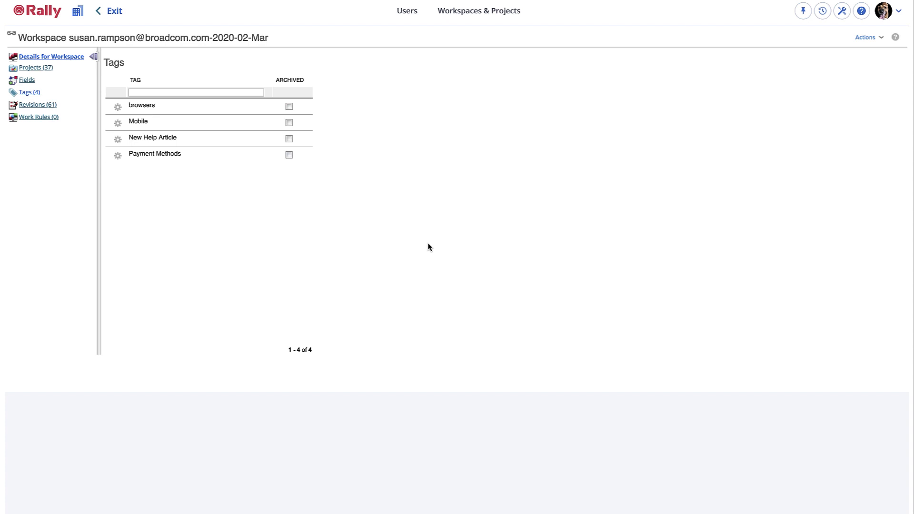
- Archive the Mobile tag in workspace Tags, then unarchive it again
{"action": "left_click", "coordinate": [290, 123]}
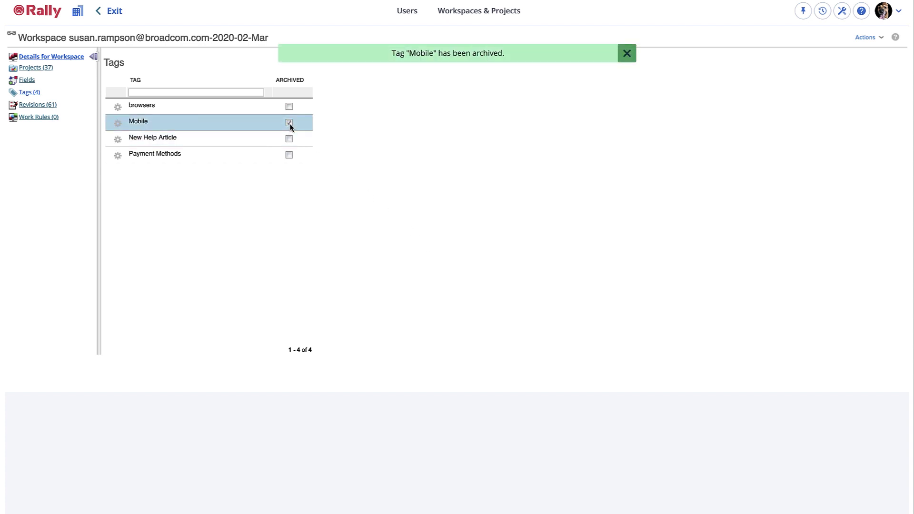
{"action": "left_click", "coordinate": [290, 122]}
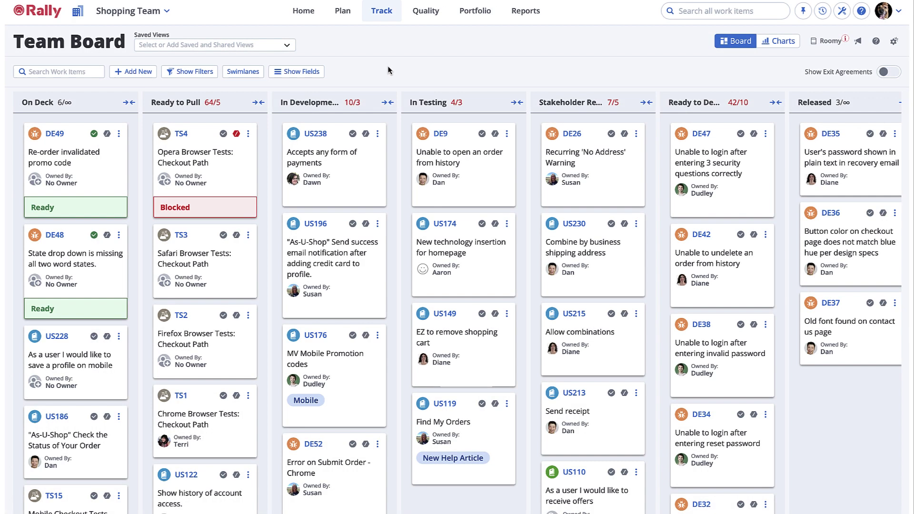
- Add an advanced Team Board filter on Tags containing Mobile, leaving TS15, US227 and US176
{"action": "left_click", "coordinate": [189, 71]}
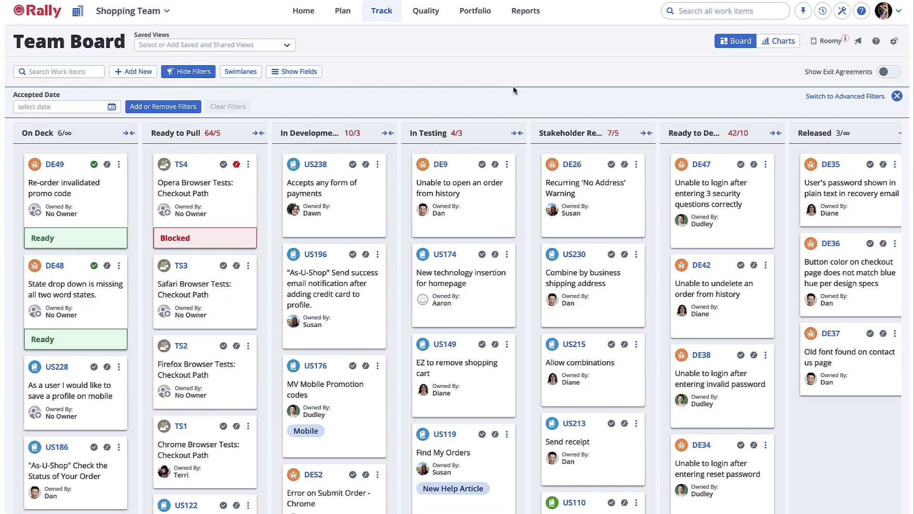
{"action": "left_click", "coordinate": [832, 103]}
{"action": "left_click", "coordinate": [114, 111]}
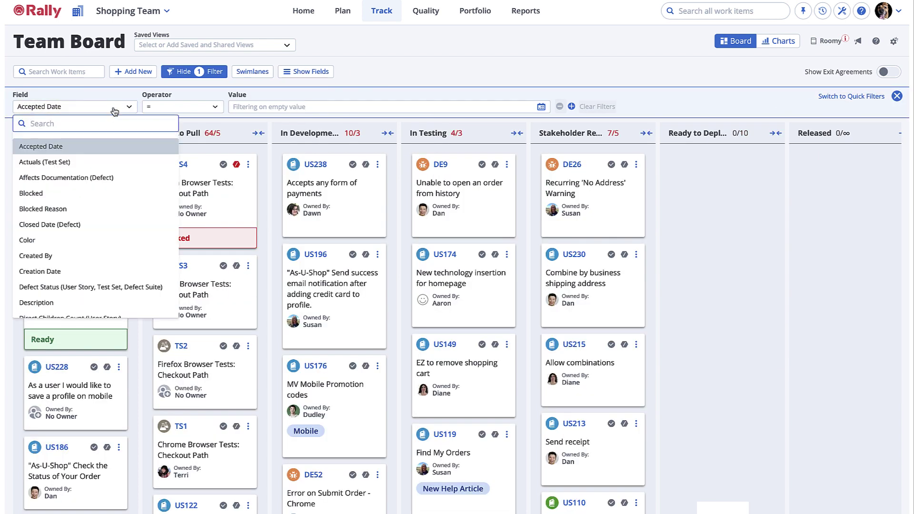
{"action": "scroll", "coordinate": [117, 224], "scroll_direction": "down", "scroll_amount": 2}
{"action": "scroll", "coordinate": [118, 239], "scroll_direction": "down", "scroll_amount": 3}
{"action": "scroll", "coordinate": [116, 240], "scroll_direction": "down", "scroll_amount": 2}
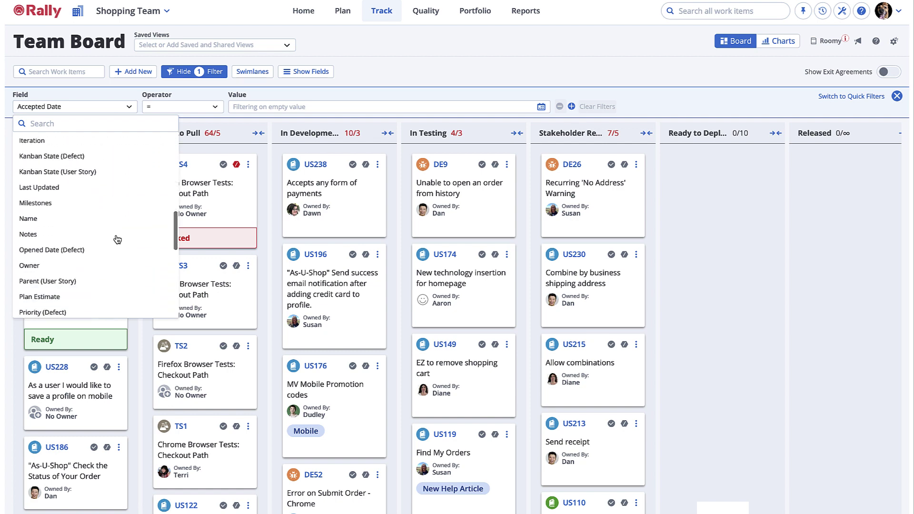
{"action": "scroll", "coordinate": [116, 240], "scroll_direction": "down", "scroll_amount": 3}
{"action": "scroll", "coordinate": [117, 239], "scroll_direction": "down", "scroll_amount": 2}
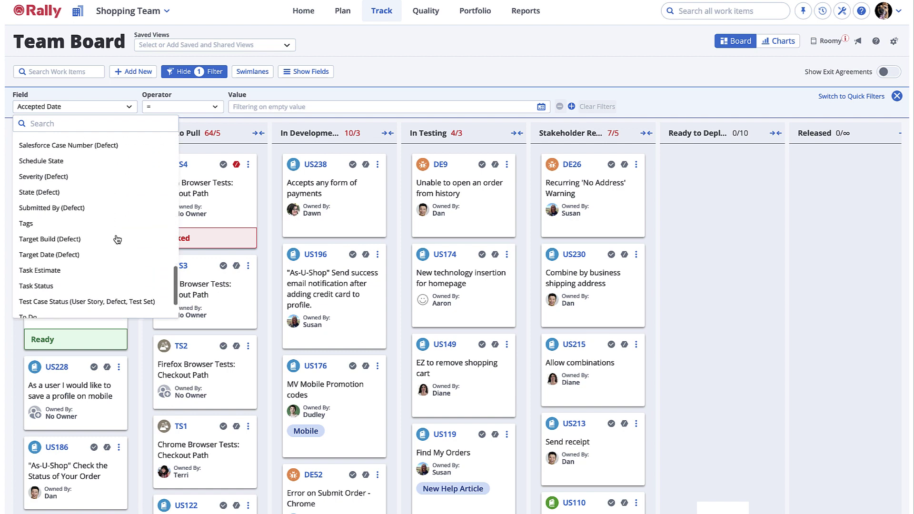
{"action": "left_click", "coordinate": [94, 224]}
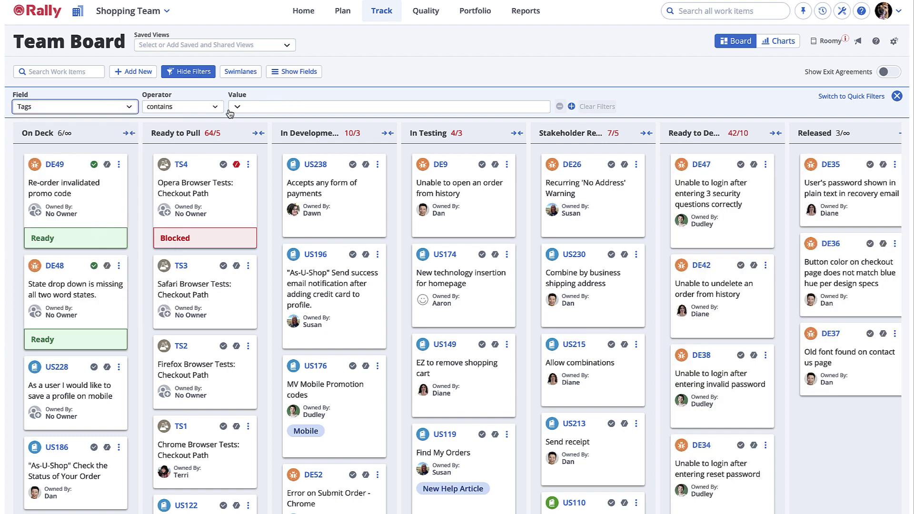
{"action": "left_click", "coordinate": [235, 108]}
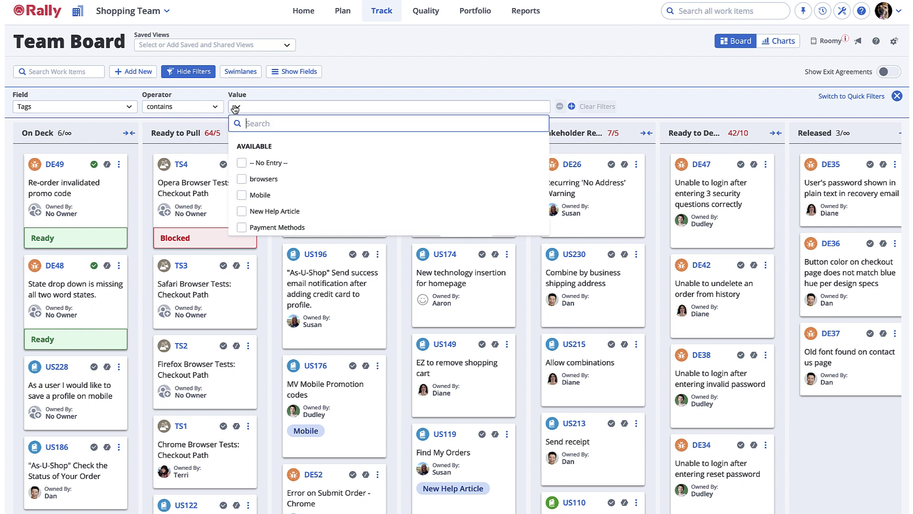
{"action": "left_click", "coordinate": [243, 195]}
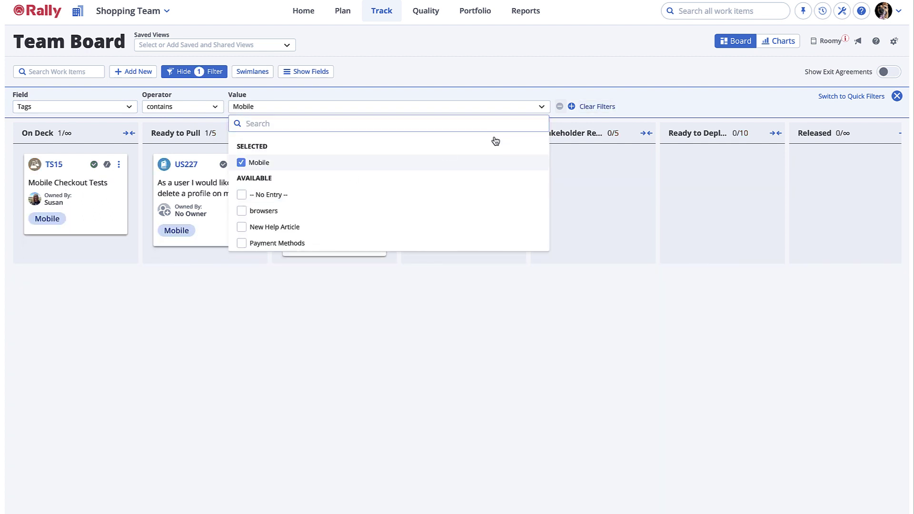
{"action": "left_click", "coordinate": [647, 104]}
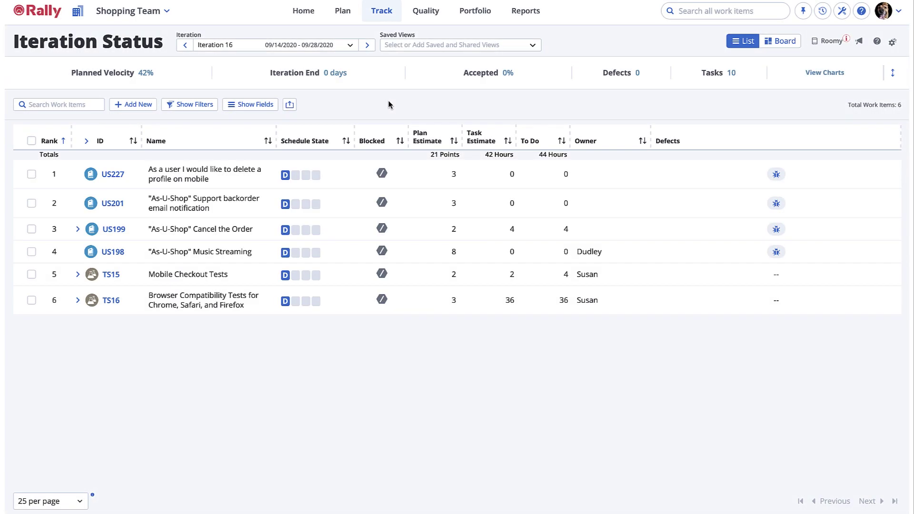
- Add an advanced Iteration Status filter on Tags containing Mobile, leaving US227 and TS15
{"action": "left_click", "coordinate": [193, 105]}
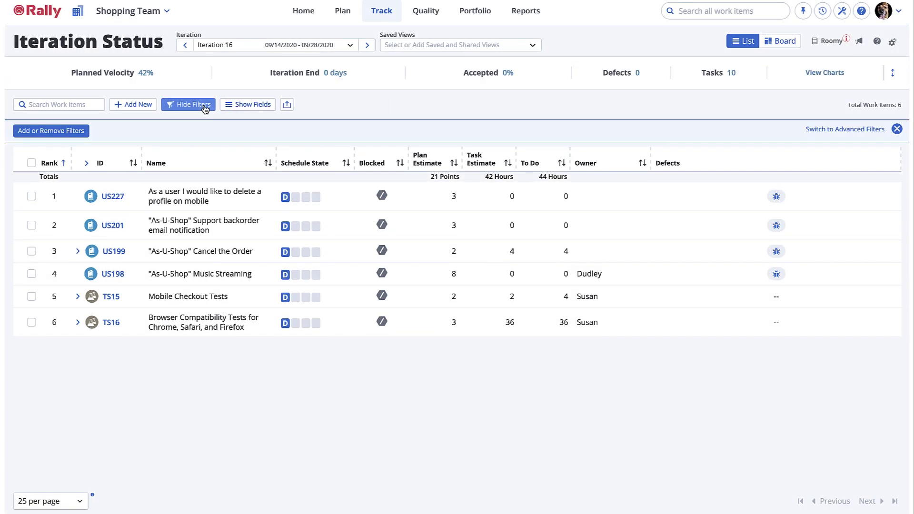
{"action": "left_click", "coordinate": [815, 130]}
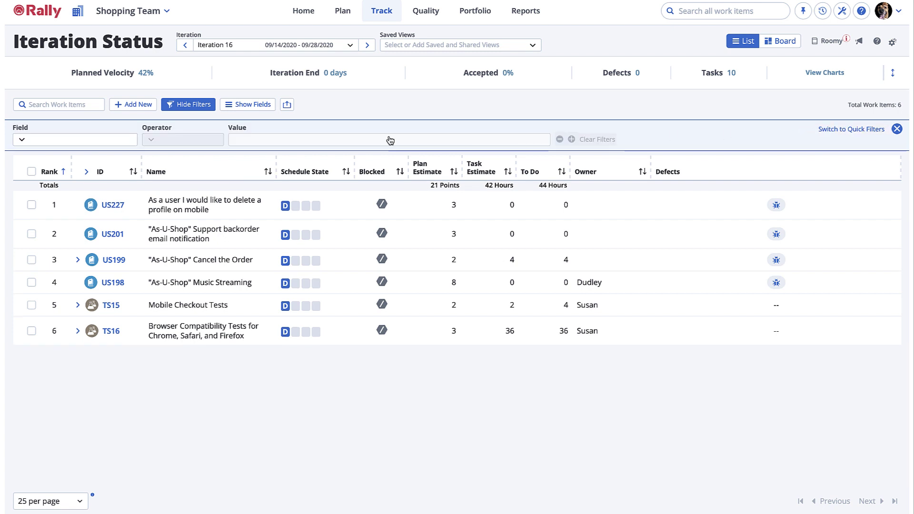
{"action": "left_click", "coordinate": [97, 141]}
{"action": "type", "text": "Tag"}
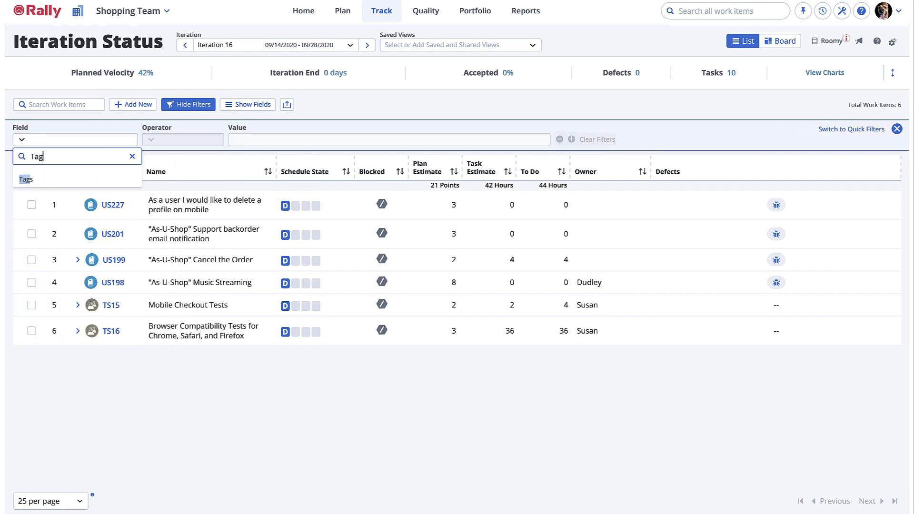
{"action": "type", "text": "s"}
{"action": "left_click", "coordinate": [29, 178]}
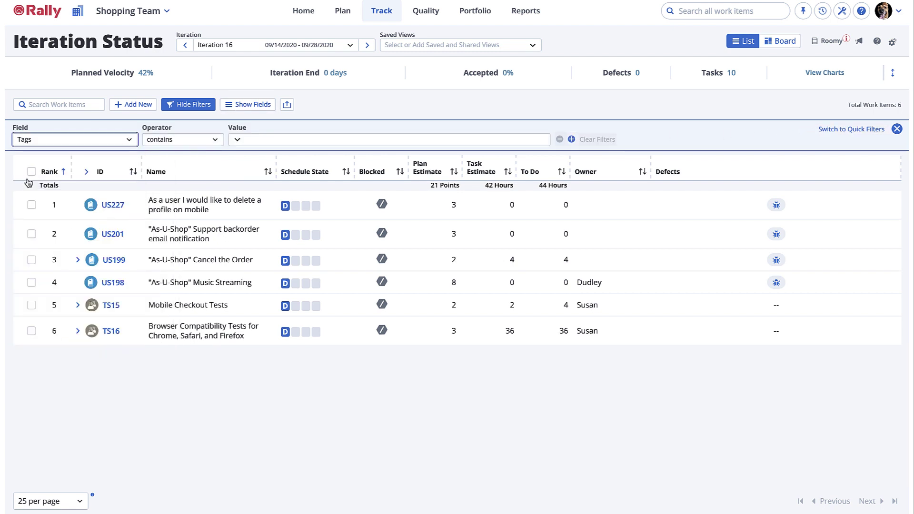
{"action": "left_click", "coordinate": [238, 139]}
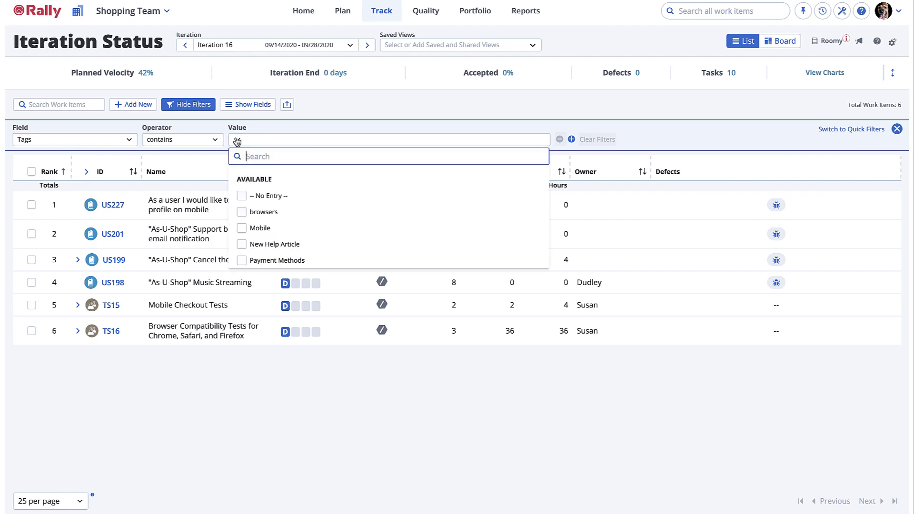
{"action": "left_click", "coordinate": [243, 228]}
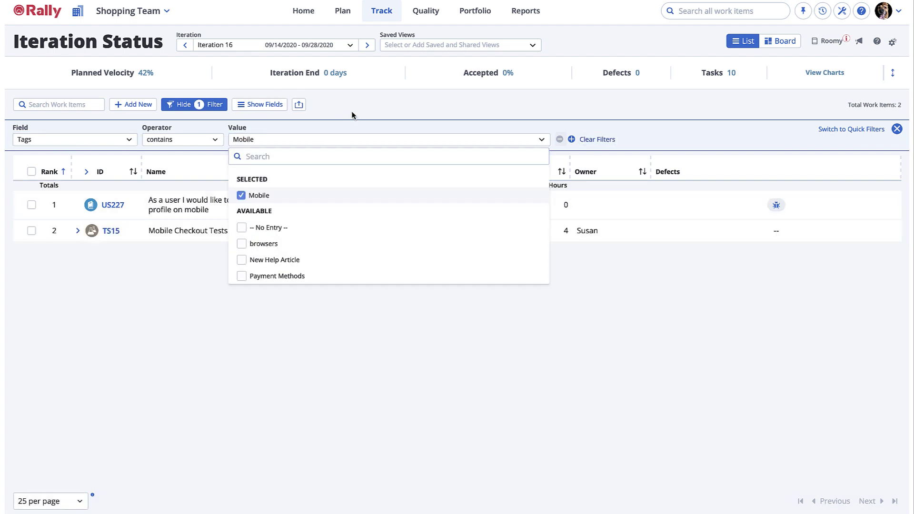
{"action": "left_click", "coordinate": [353, 115]}
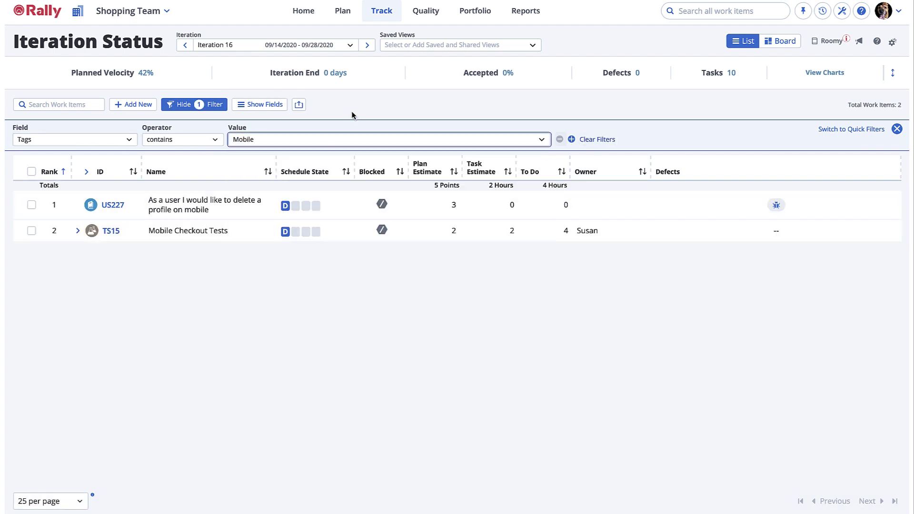